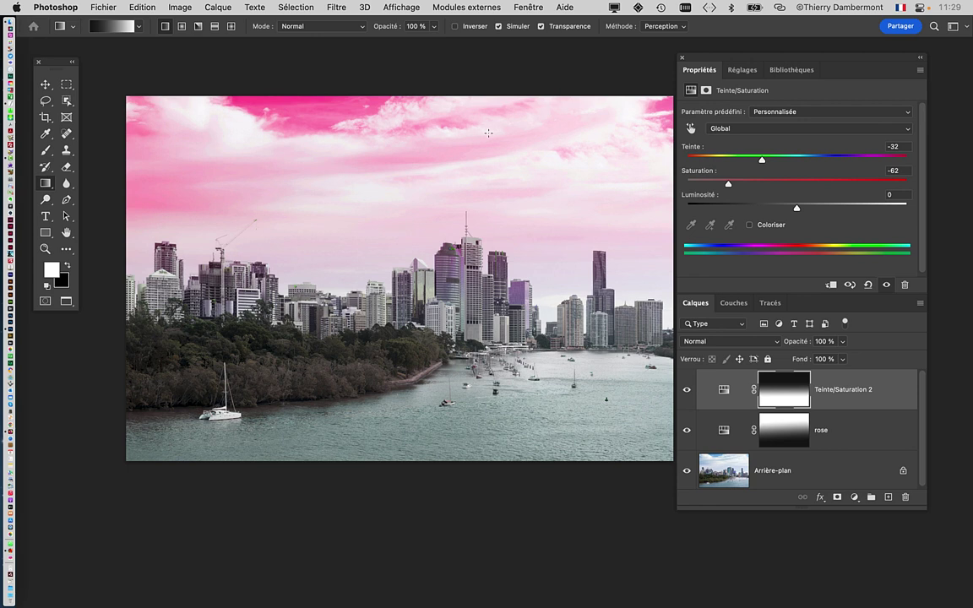
Step: Move the floating Properties/Layers panel group about 40 px to the right
drag(715, 59, 742, 57)
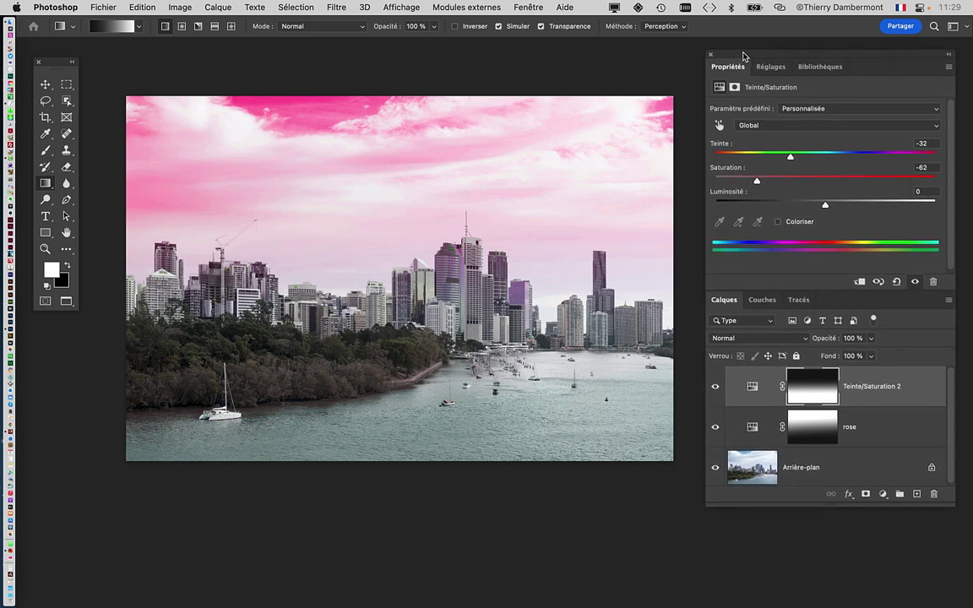
Step: Open the Ouvrir dialog, enlarge it to show sizes and types, and select the Charlotte JPEG
click(99, 7)
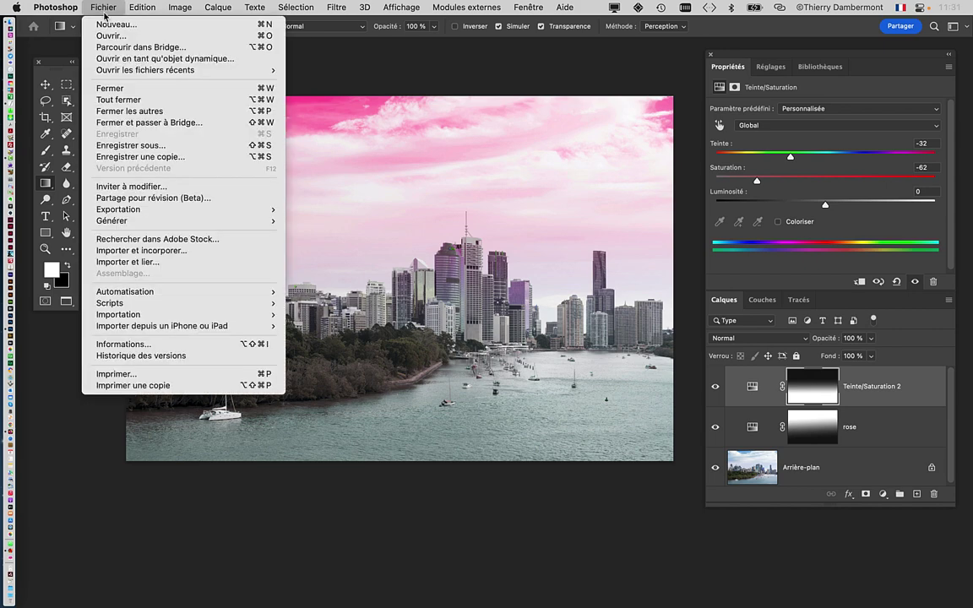
click(105, 36)
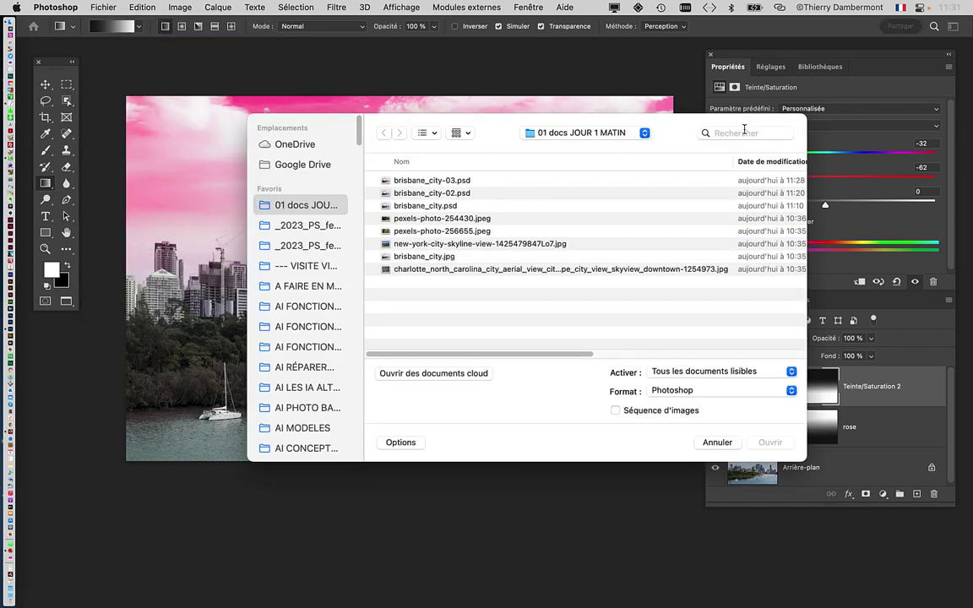
drag(673, 119, 571, 83)
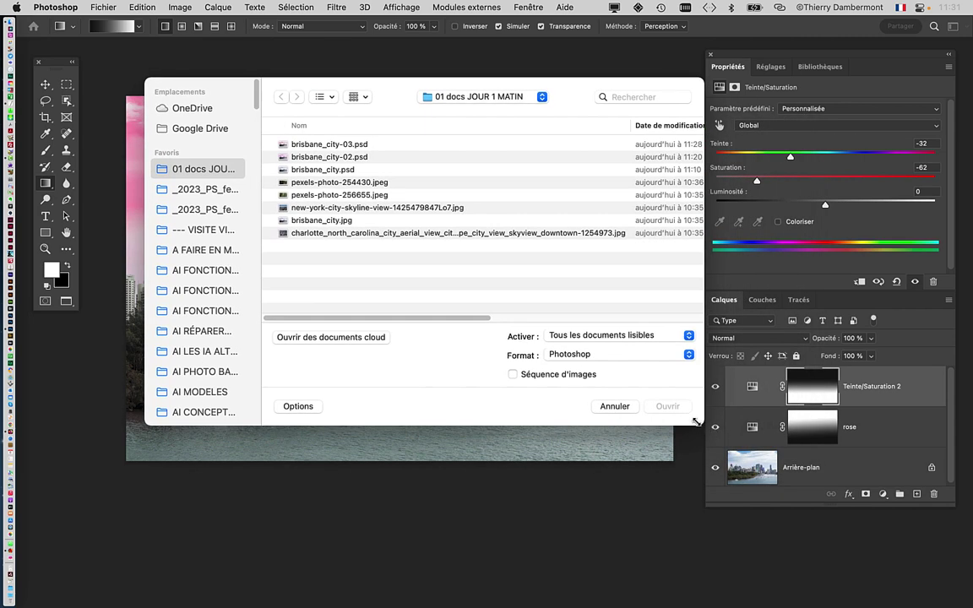
drag(716, 430, 924, 479)
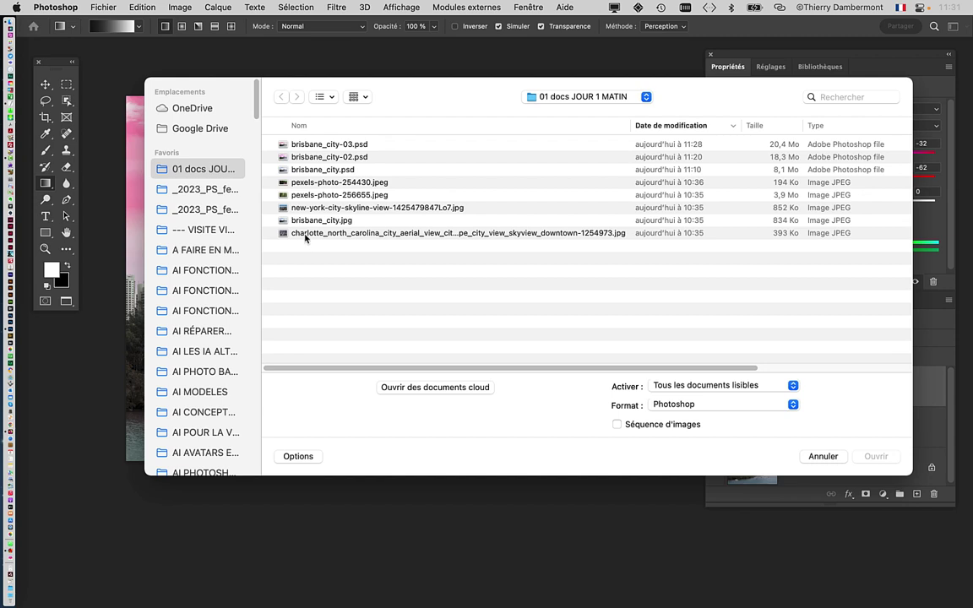
click(306, 234)
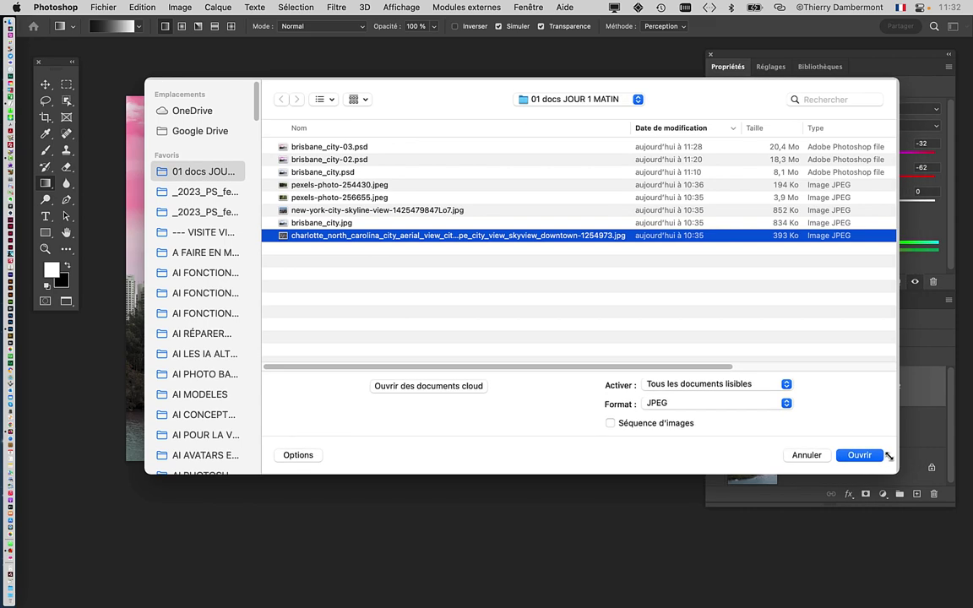
drag(908, 471, 933, 497)
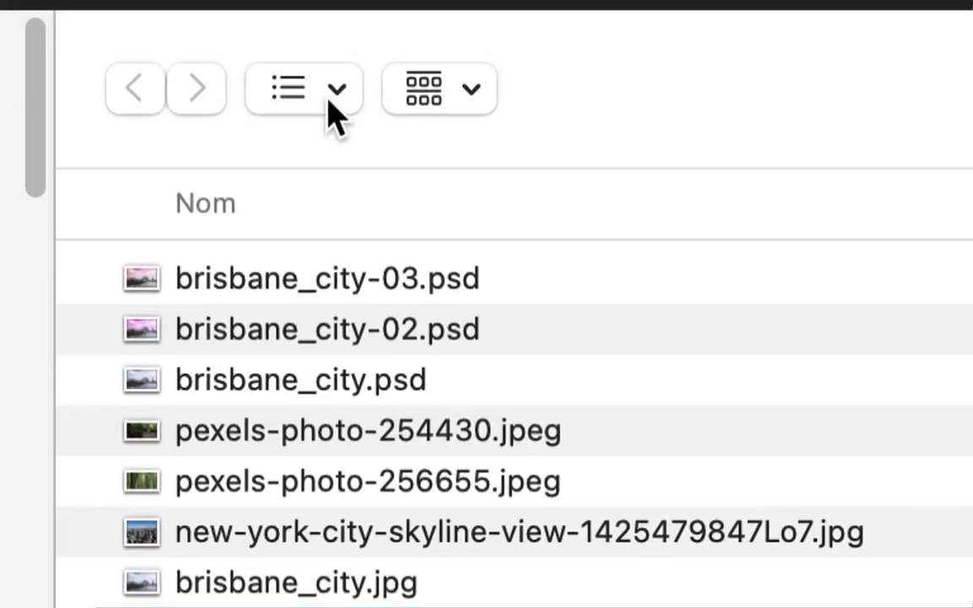
Step: Switch the Open dialog to Icônes thumbnail view and make it narrower and taller
click(370, 91)
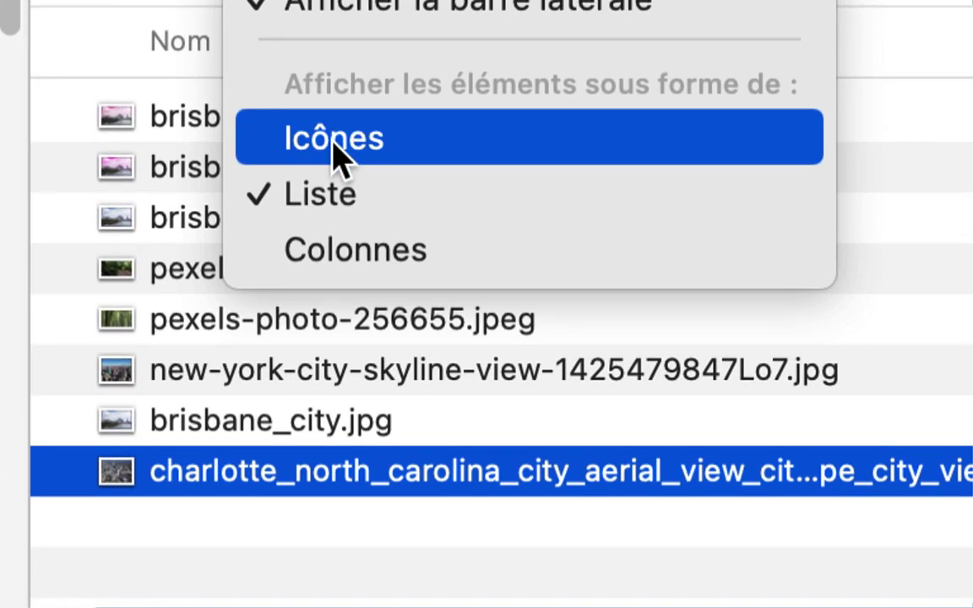
click(335, 144)
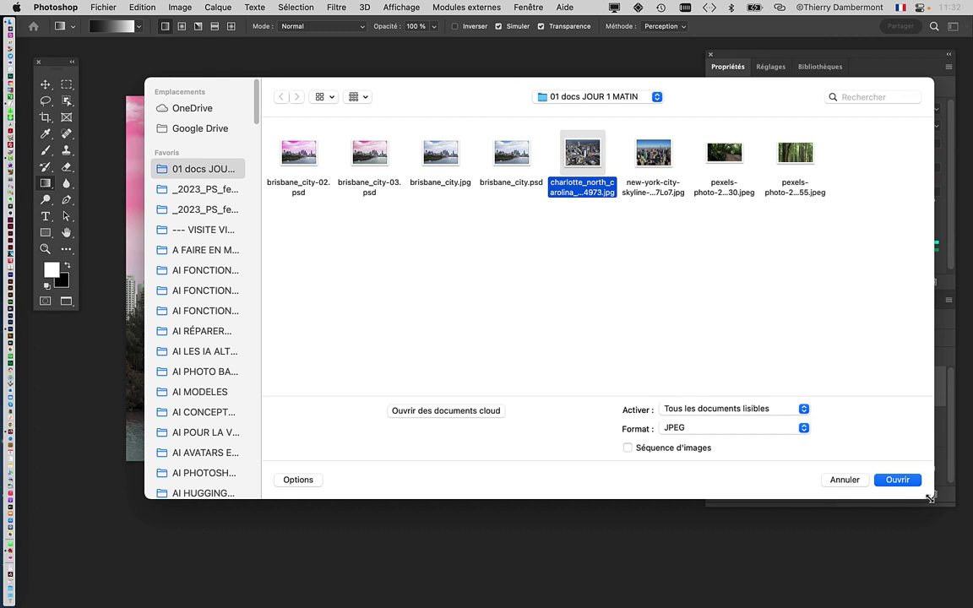
drag(933, 497, 849, 528)
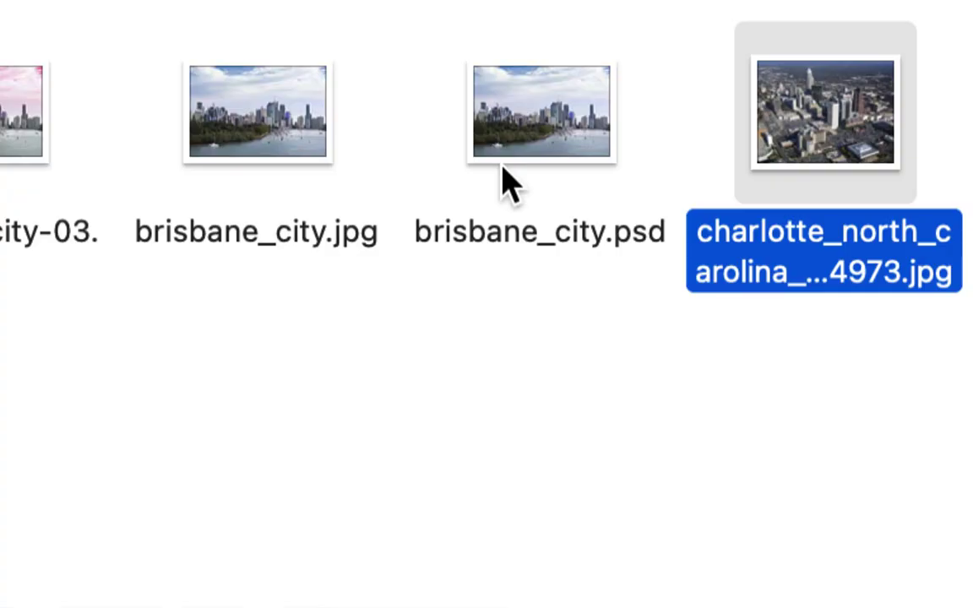
Step: Compare the thumbnails of the brisbane_city jpg and psd files
click(509, 179)
click(475, 175)
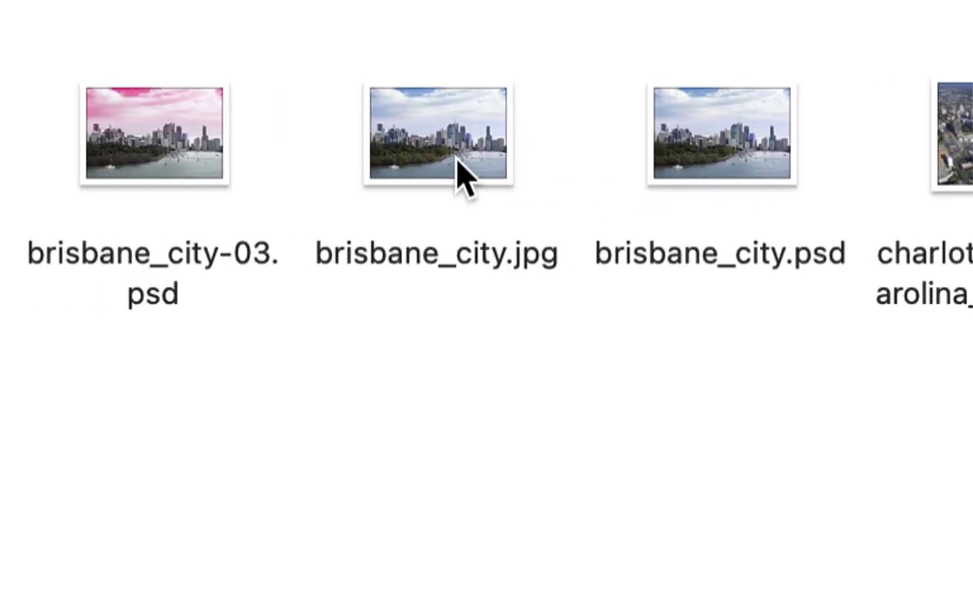
click(406, 178)
click(347, 174)
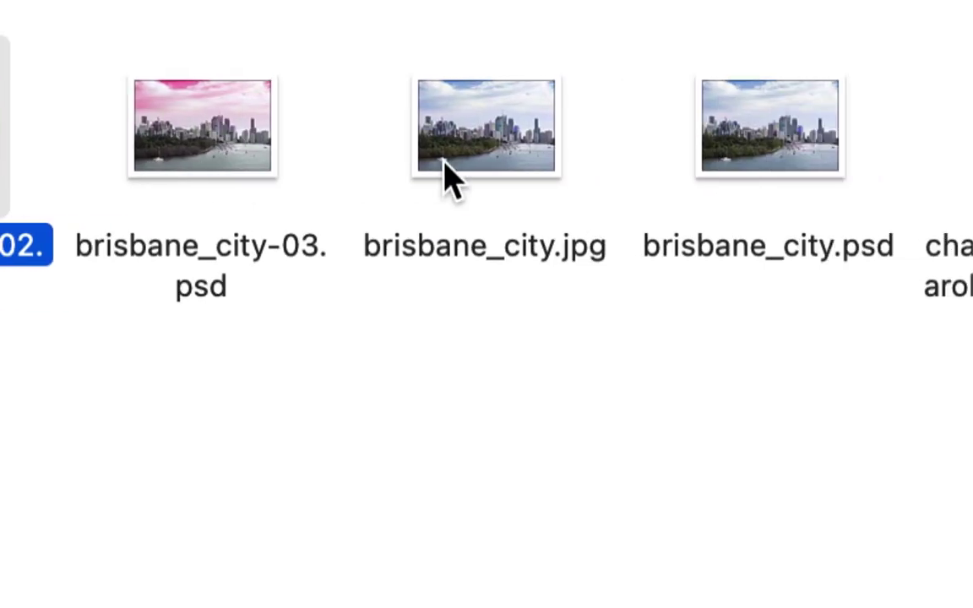
click(450, 174)
click(517, 179)
Step: Browse the Charlotte, New York and pexels forest thumbnails, then cancel with Annuler
click(573, 178)
click(621, 175)
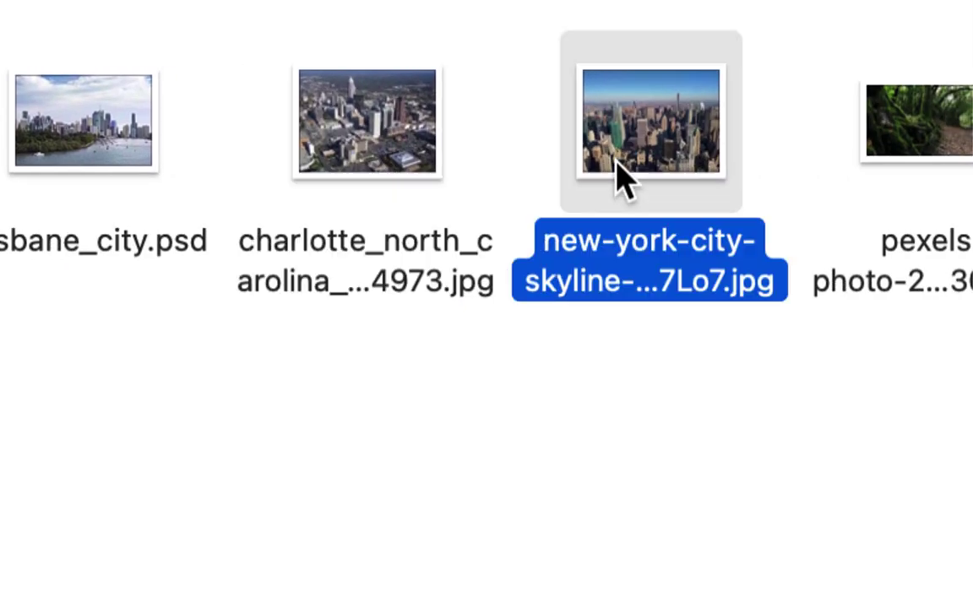
click(691, 174)
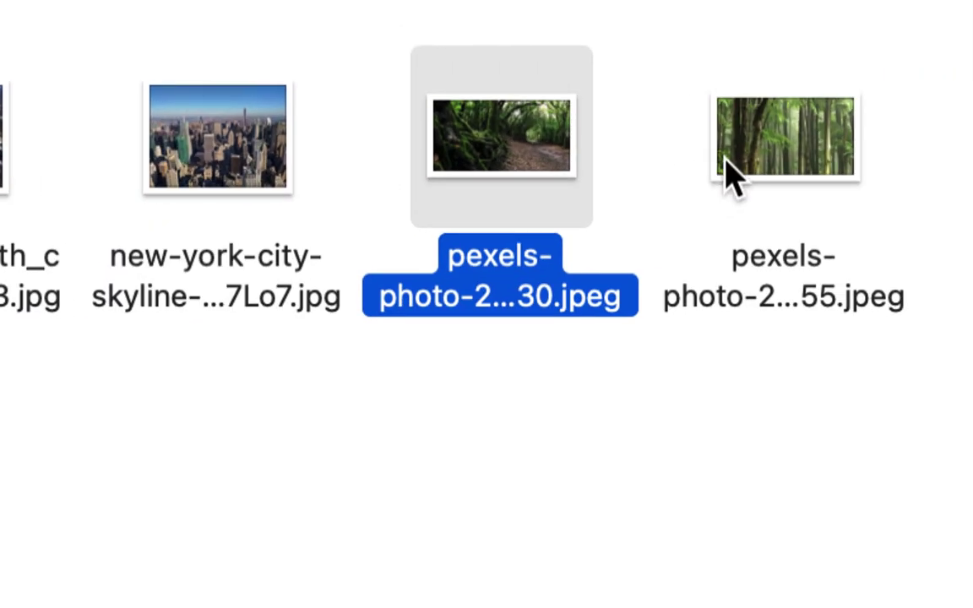
click(730, 177)
click(710, 174)
click(676, 176)
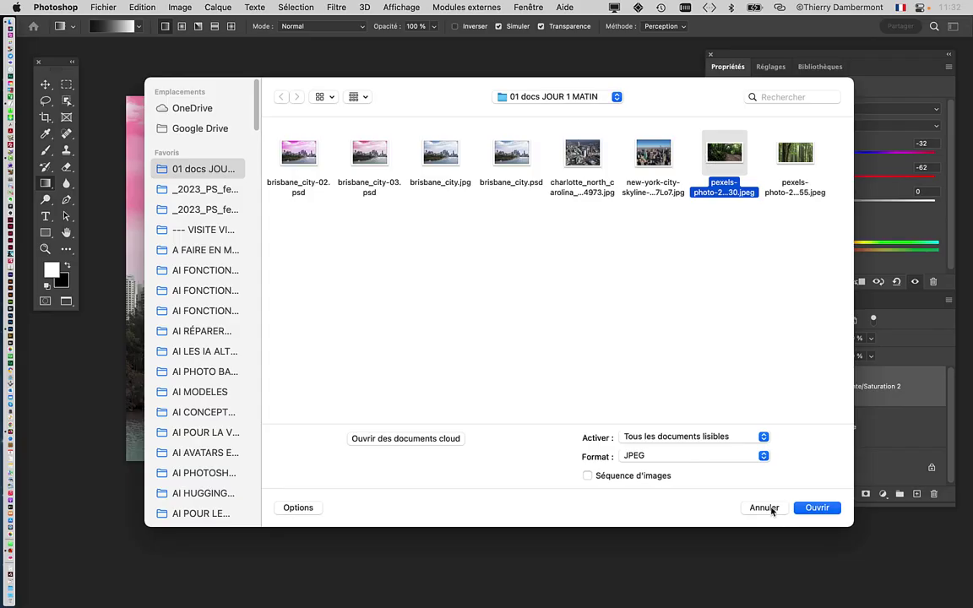
click(761, 506)
Step: In Finder, show the folder as maximum-size icons with a narrower sidebar and resized window
key(super+Tab)
key(super+Tab)
key(super+Tab)
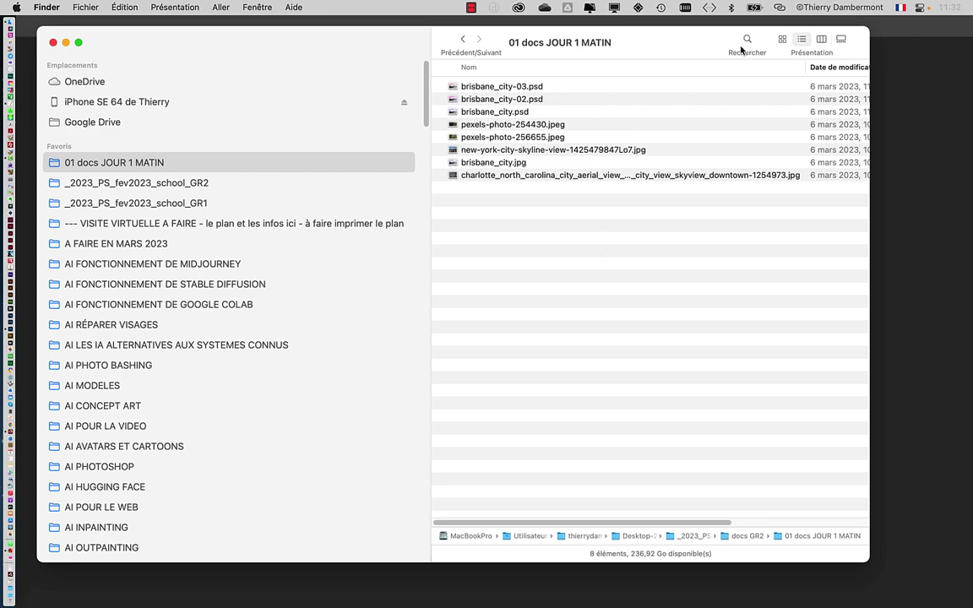
click(783, 39)
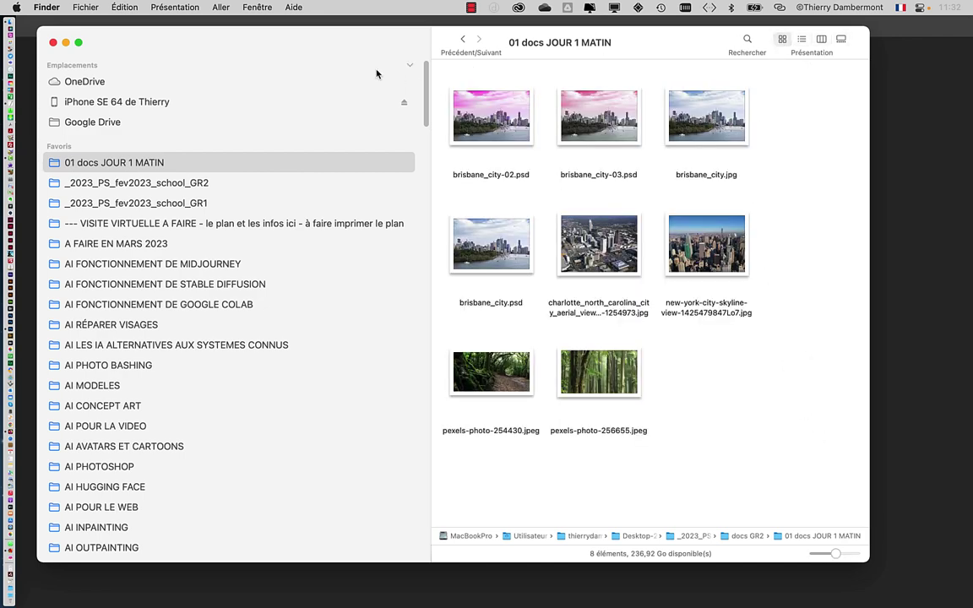
drag(307, 46, 288, 38)
drag(402, 30, 188, 29)
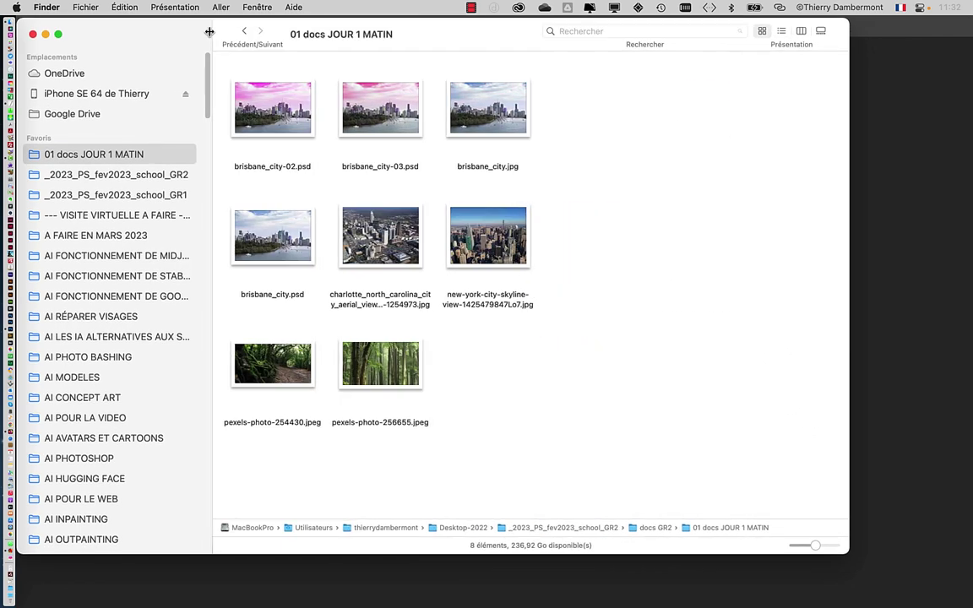
drag(849, 554, 898, 462)
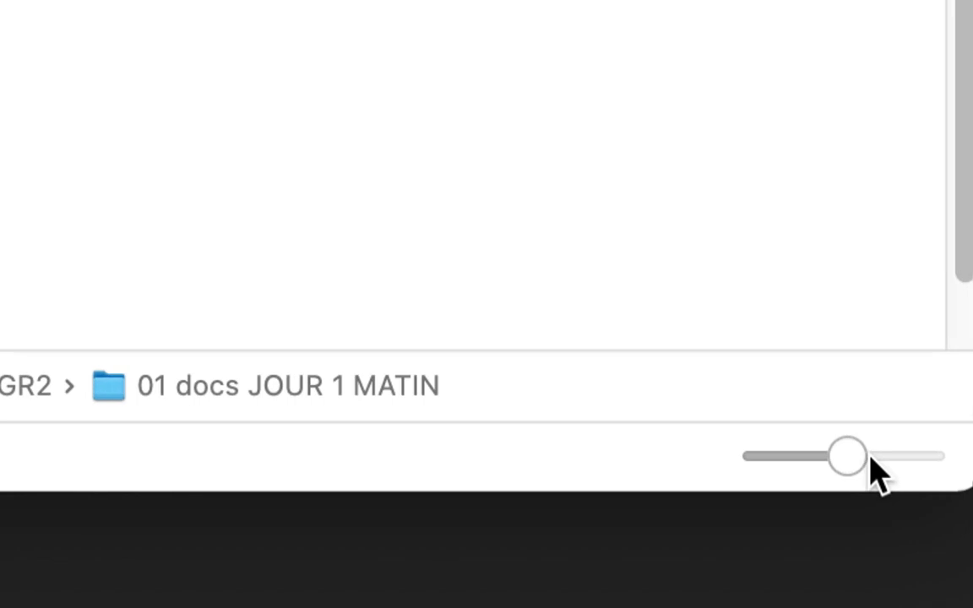
mouse_move(871, 458)
mouse_down()
mouse_move(892, 461)
mouse_move(963, 508)
mouse_up()
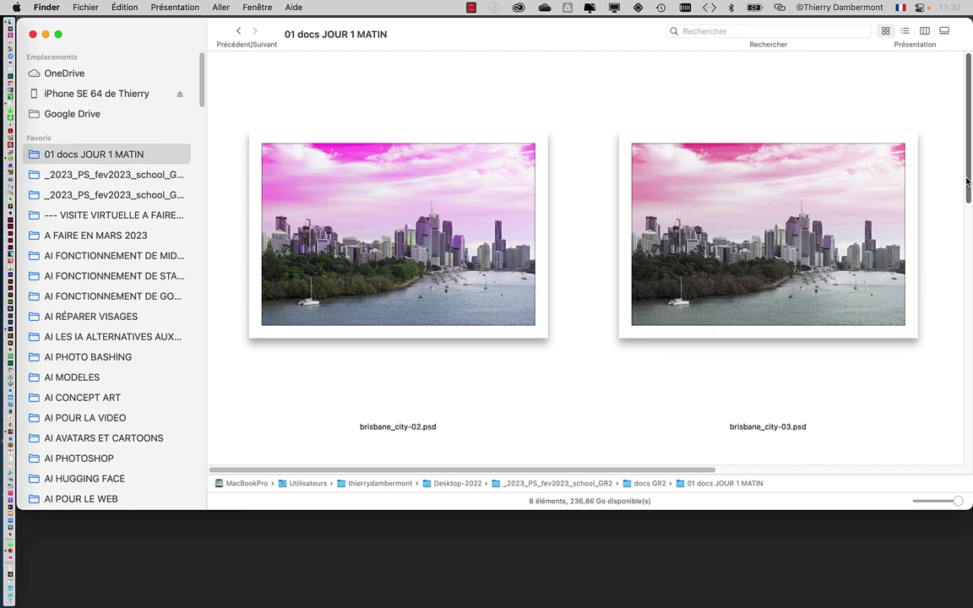
mouse_move(968, 181)
mouse_down()
mouse_move(969, 444)
mouse_move(969, 102)
mouse_up()
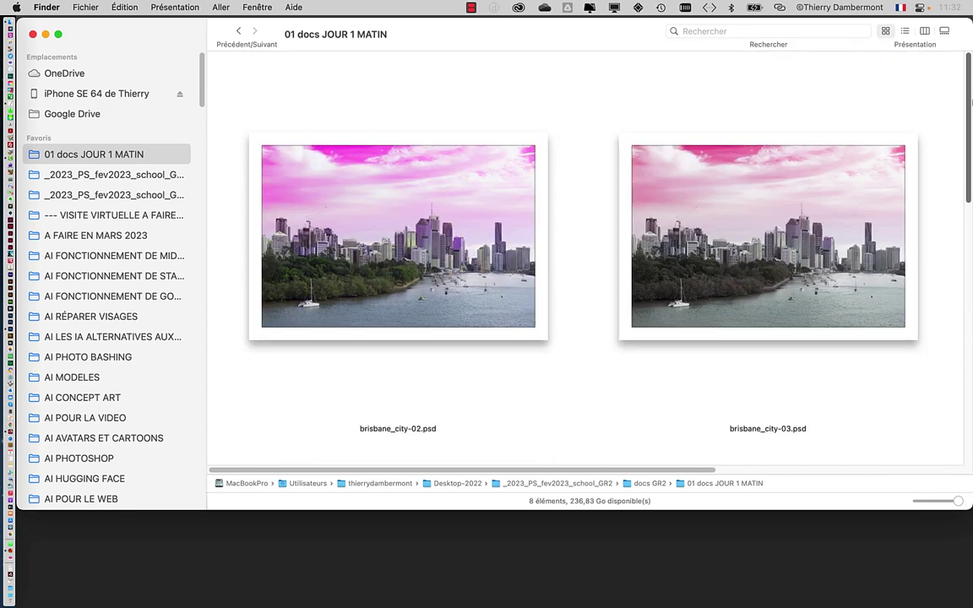
click(473, 186)
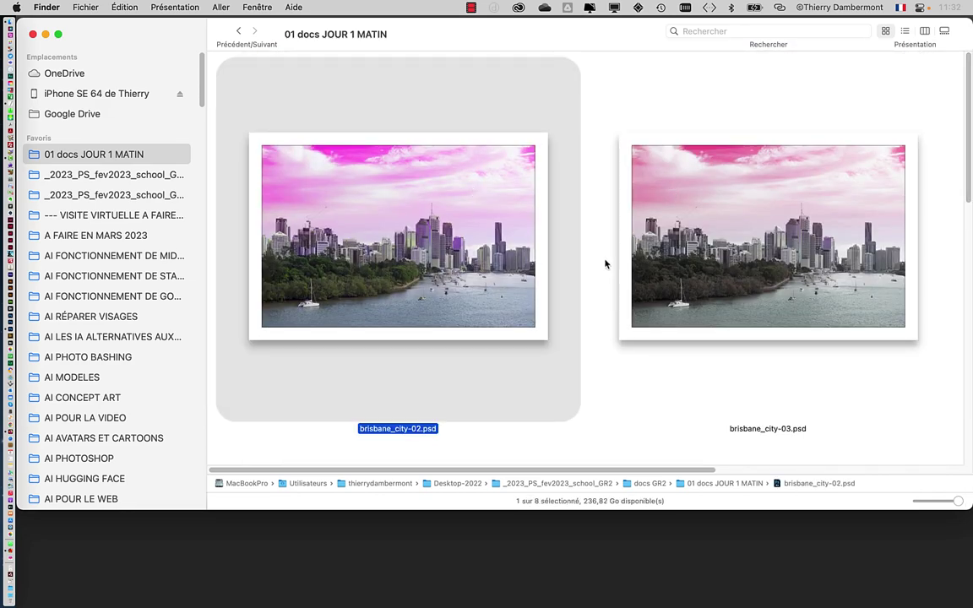
scroll(605, 264, down, 5)
click(505, 376)
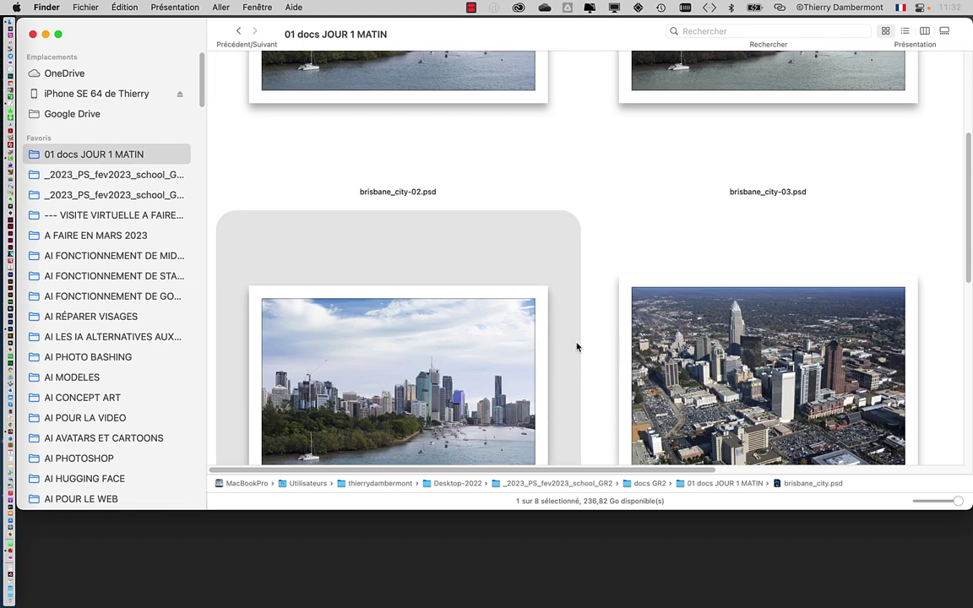
key(Right)
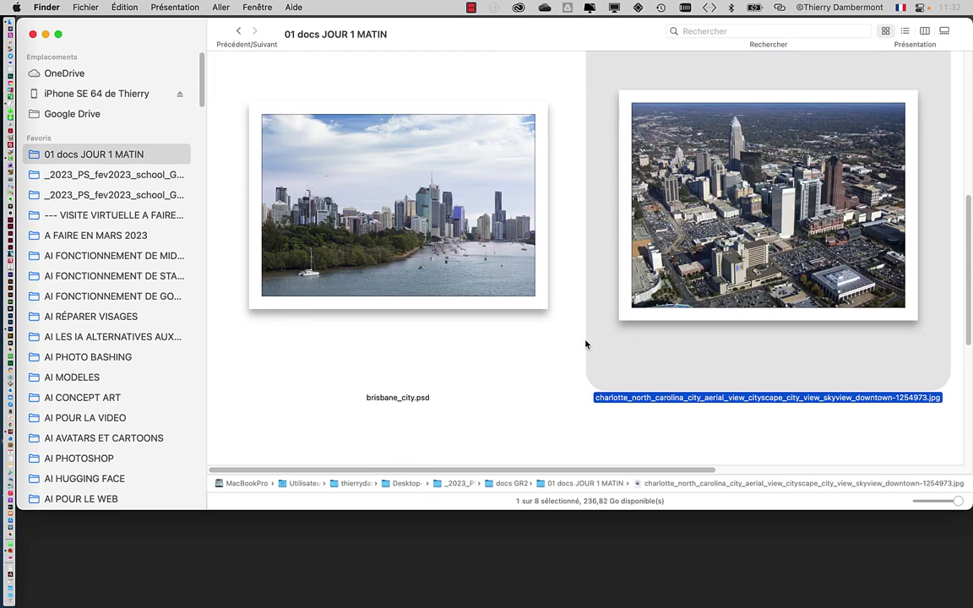
click(574, 342)
scroll(575, 343, down, 5)
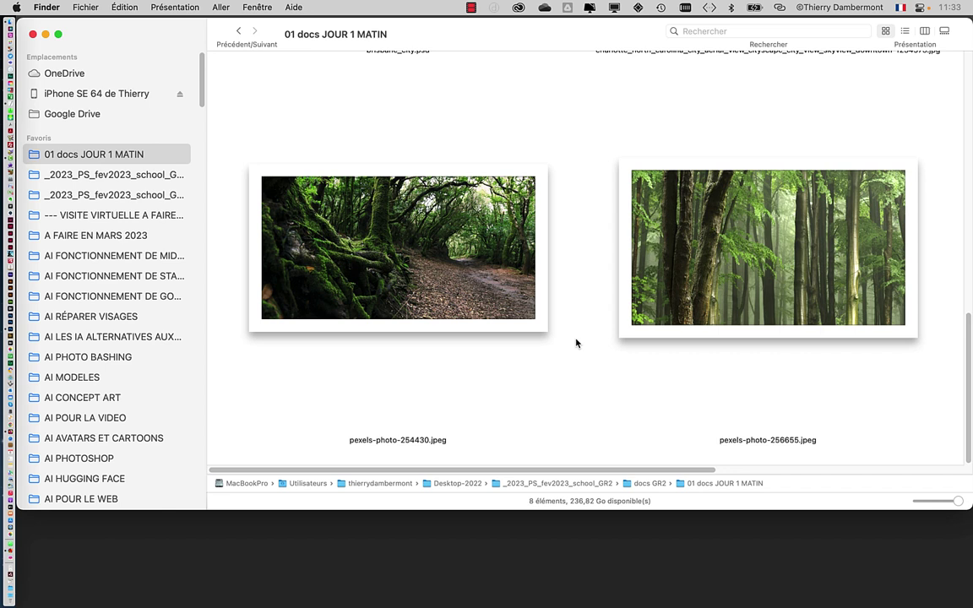
click(614, 300)
key(Left)
click(593, 397)
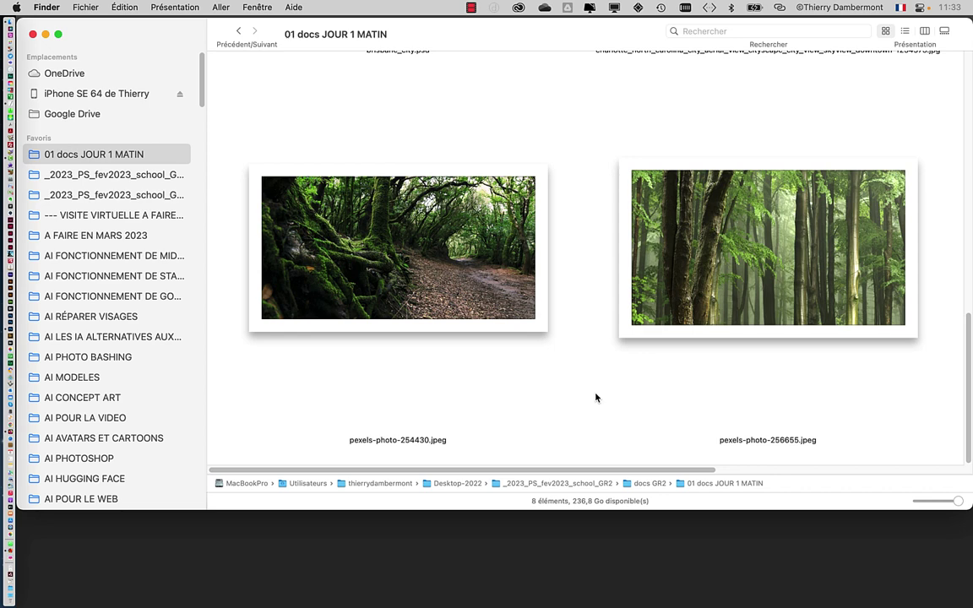
scroll(596, 397, up, 5)
scroll(596, 397, up, 3)
scroll(596, 397, up, 3)
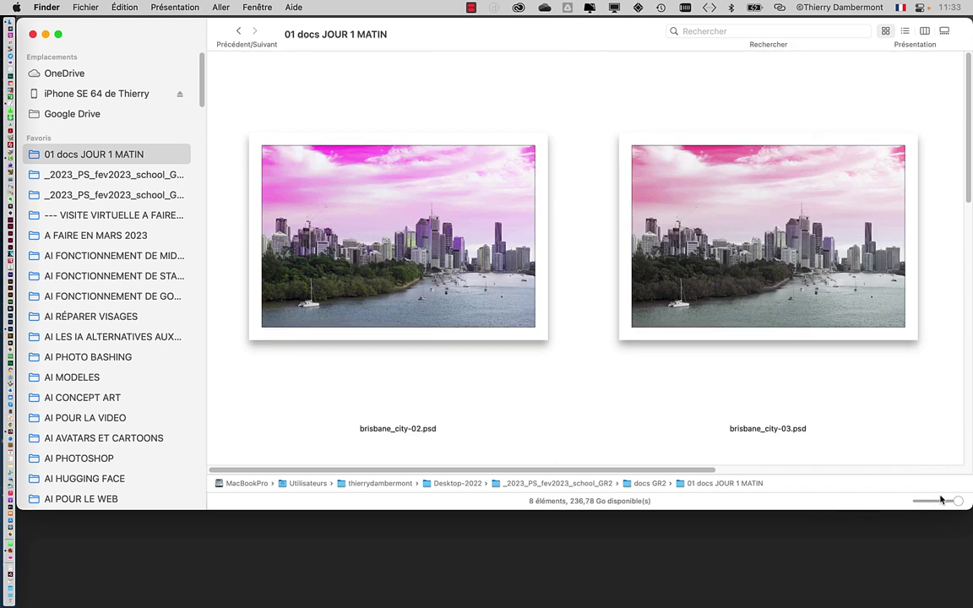
Step: Shrink the Finder icons to fit all eight files, narrow the window and move it right
drag(957, 501, 939, 501)
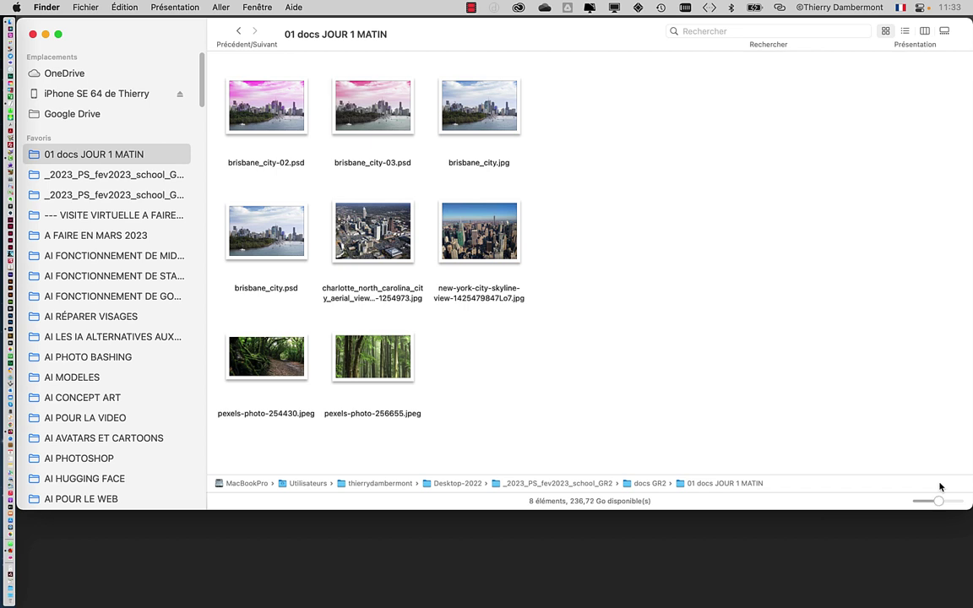
drag(972, 509, 674, 507)
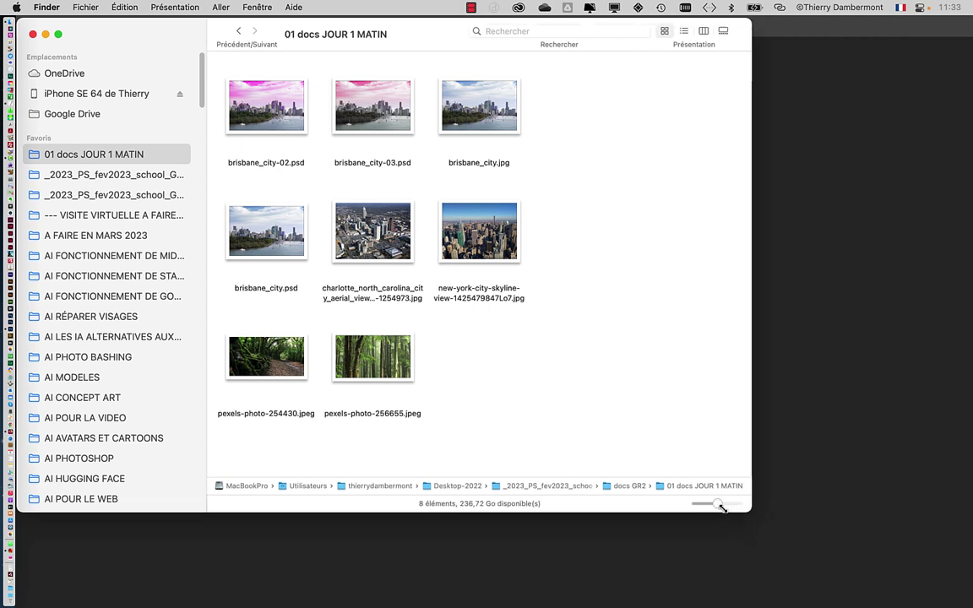
mouse_move(110, 38)
mouse_down()
mouse_move(737, 91)
mouse_move(792, 86)
mouse_up()
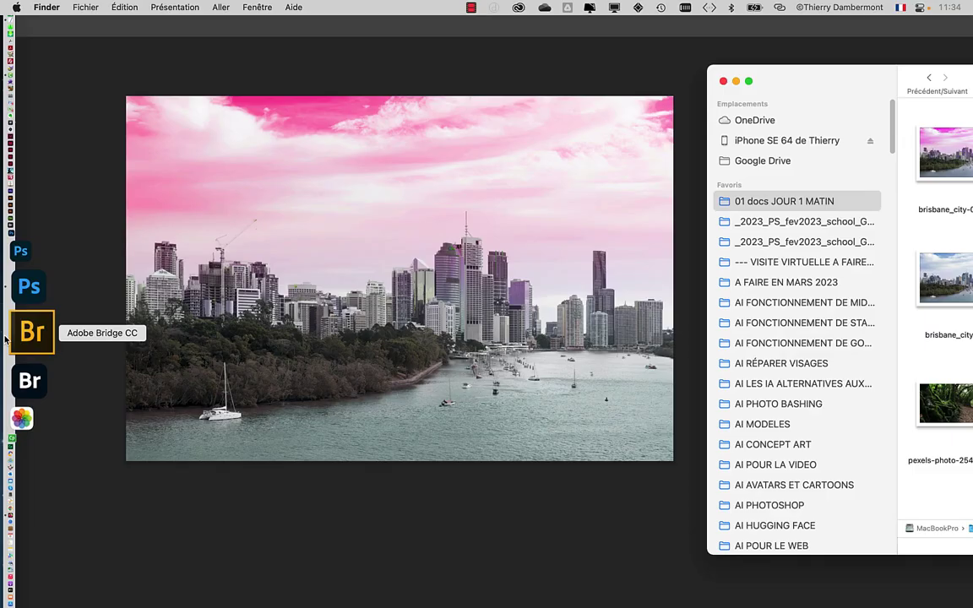
Step: Centre and minimise the Finder window, then open Photoshop's Fichier > Ouvrir dialog
drag(807, 81, 300, 74)
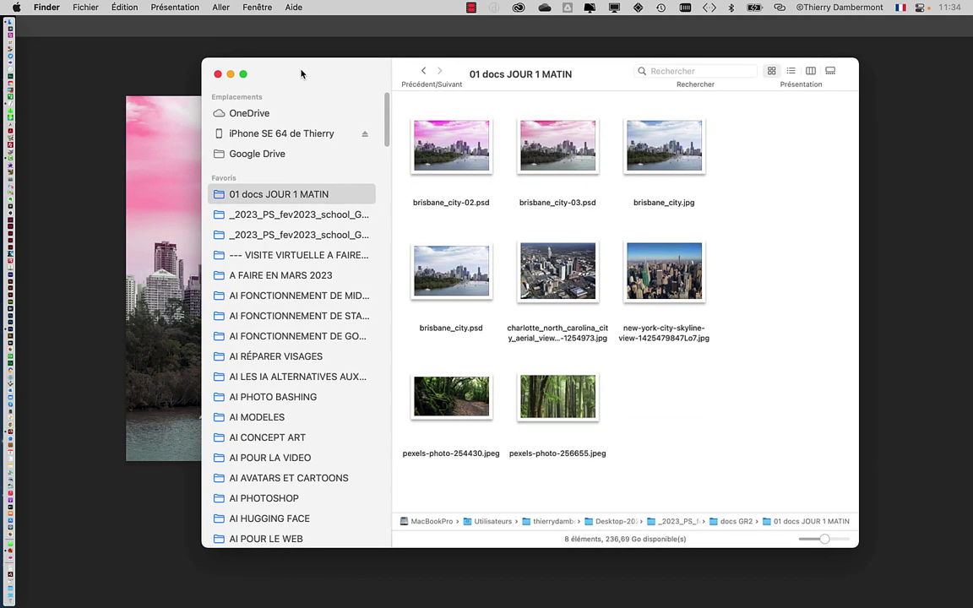
click(231, 74)
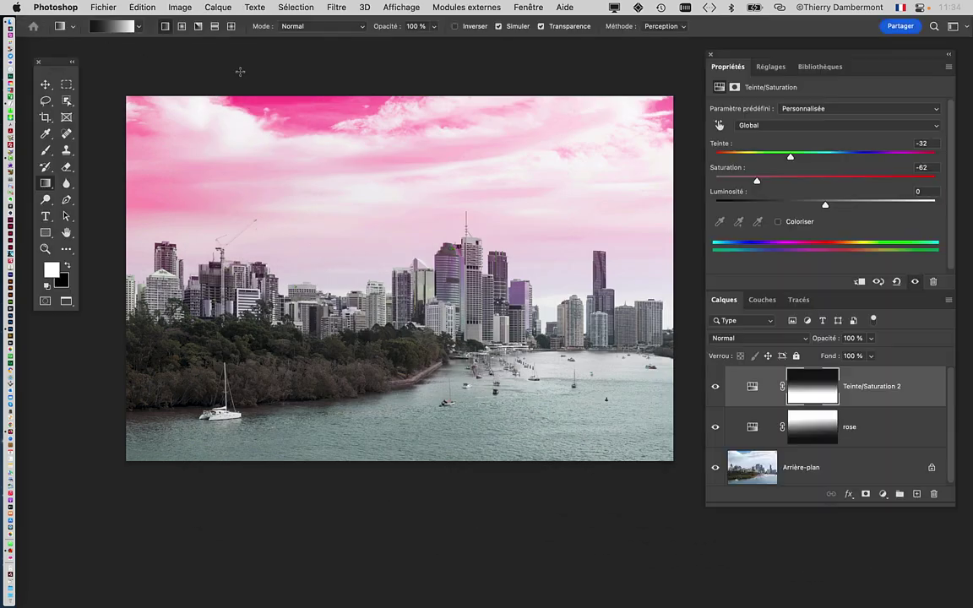
click(100, 7)
click(110, 36)
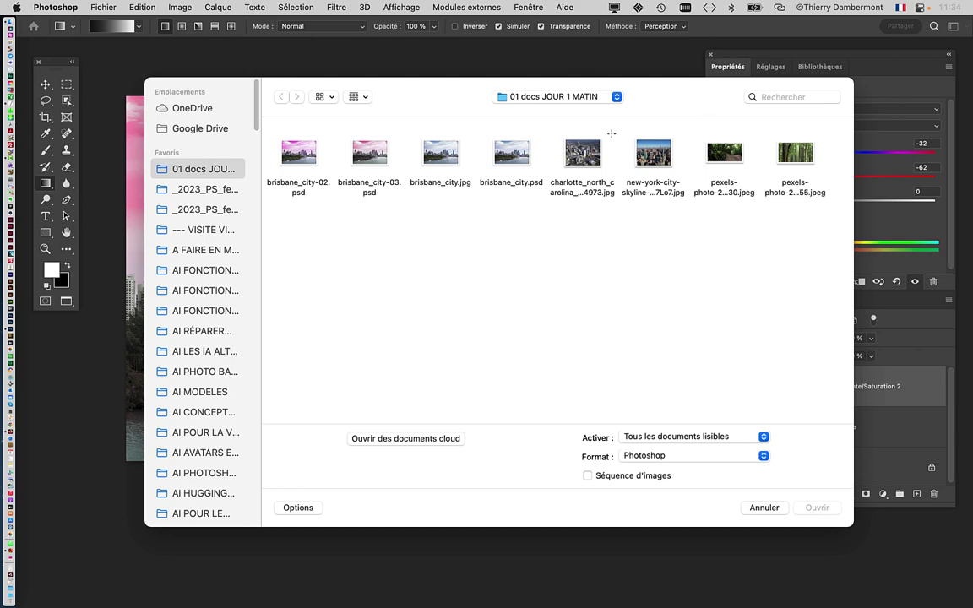
Step: Quick Look the two forest photos and the Charlotte JPEG, then open the Charlotte photo
click(724, 152)
key(space)
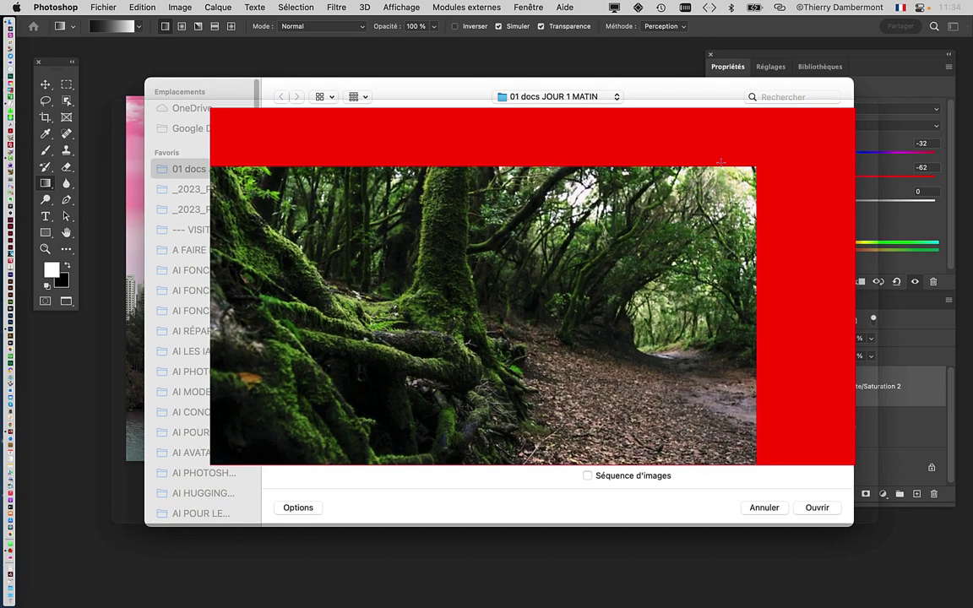
key(space)
click(796, 152)
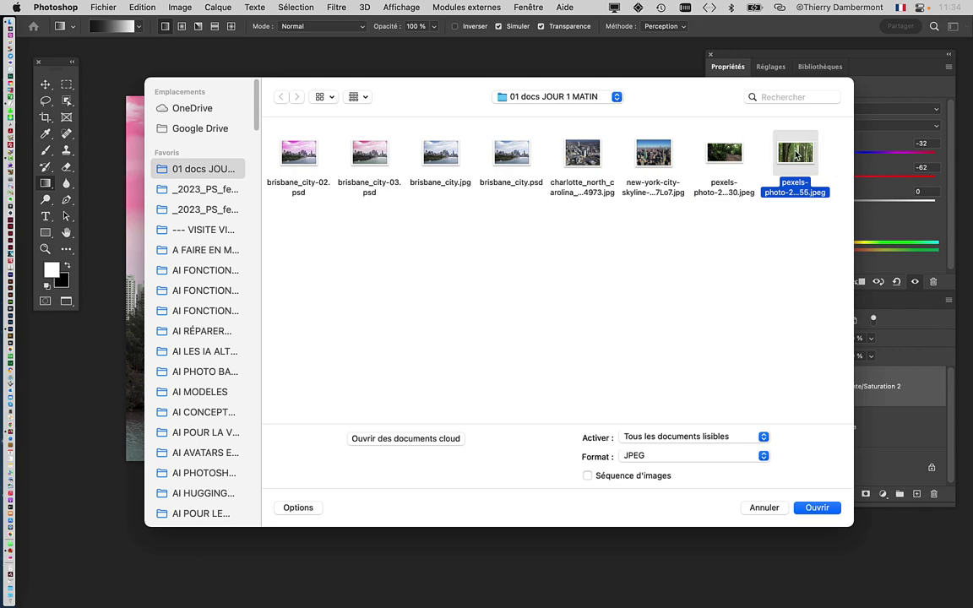
key(space)
key(space)
click(582, 152)
key(space)
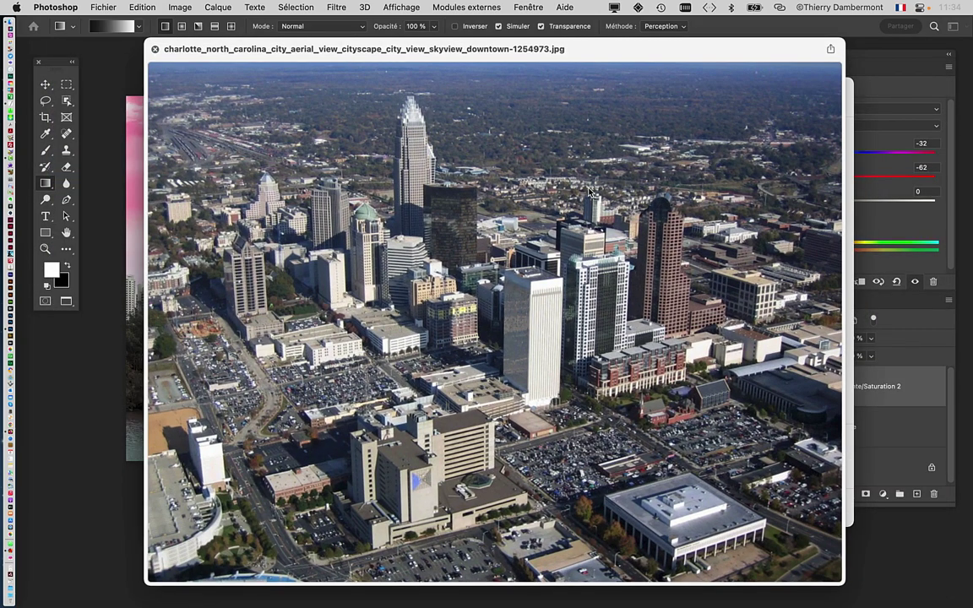
key(space)
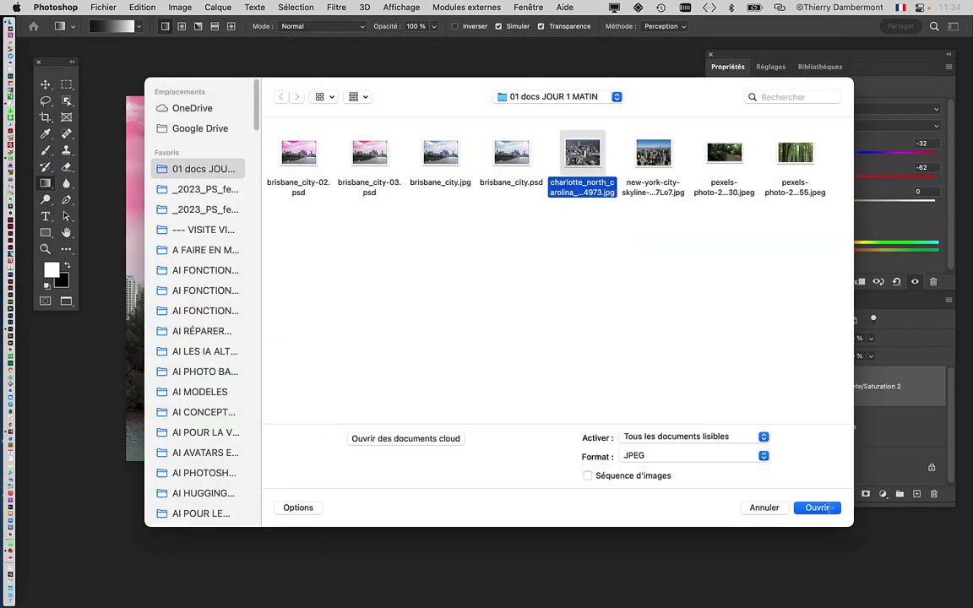
click(827, 508)
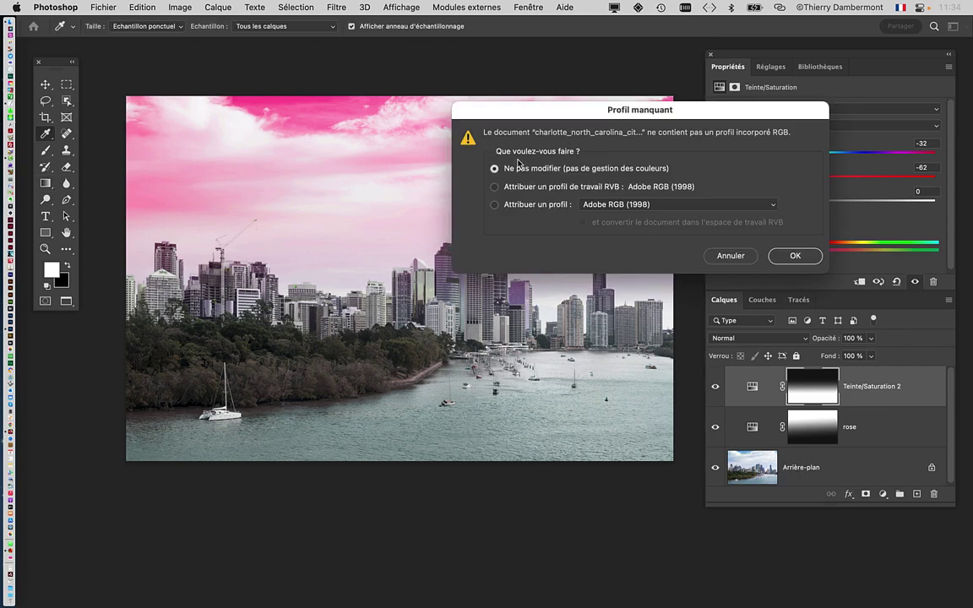
Step: Accept 'Ne pas modifier' in the Missing Profile warning and zoom into the Charlotte canvas
drag(496, 110, 255, 129)
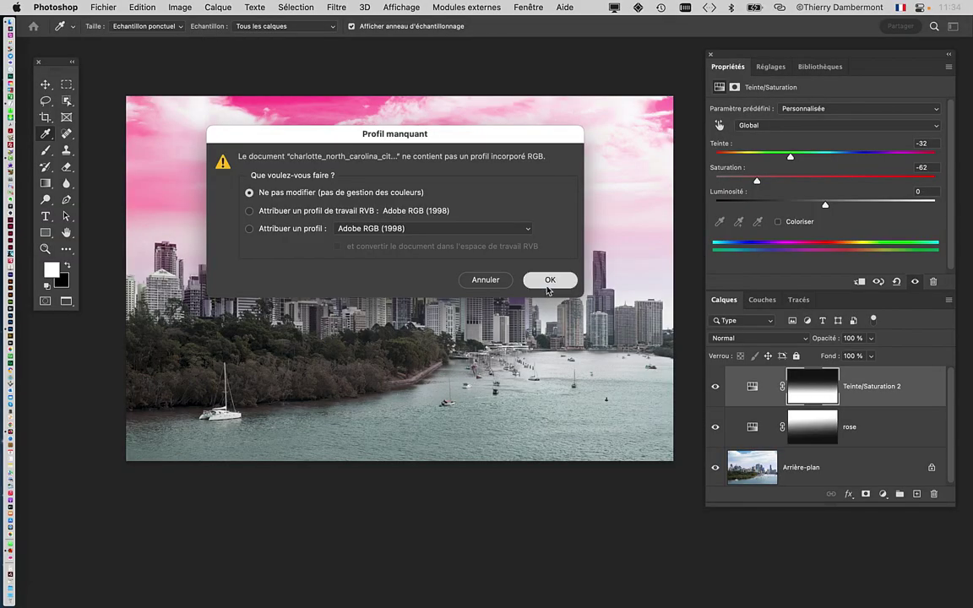
click(550, 280)
scroll(460, 269, up, 2)
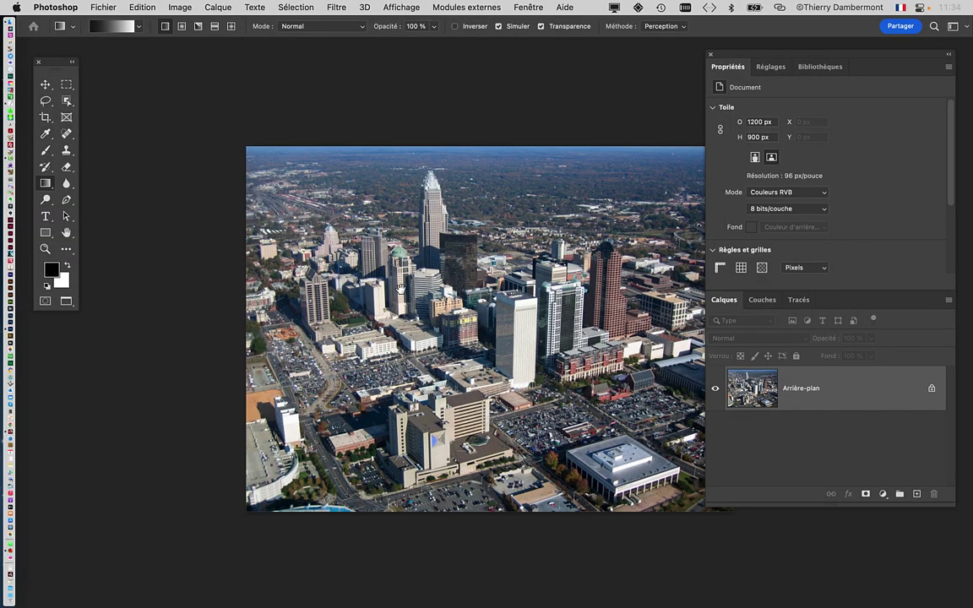
scroll(286, 247, up, 1)
scroll(286, 247, up, 1)
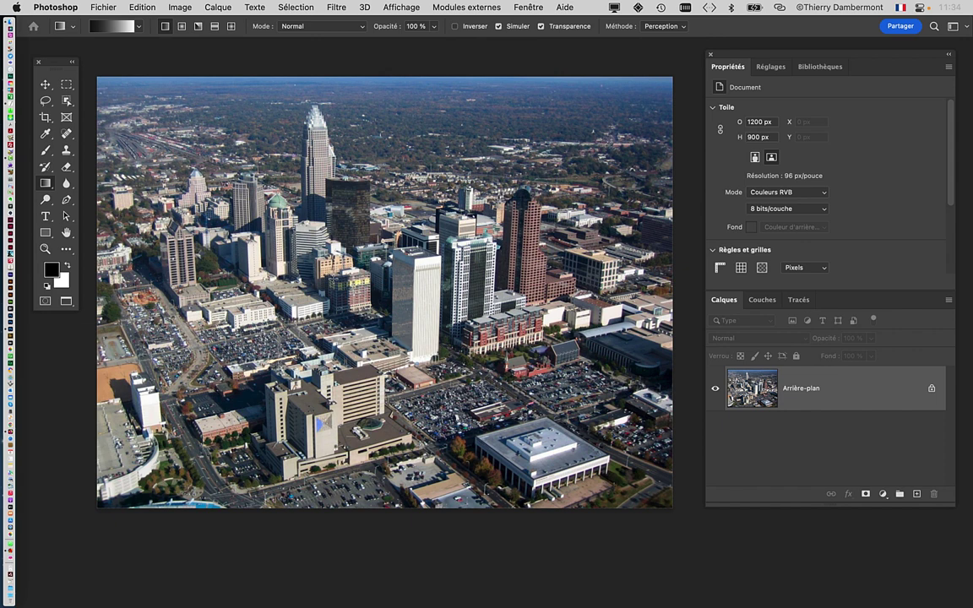